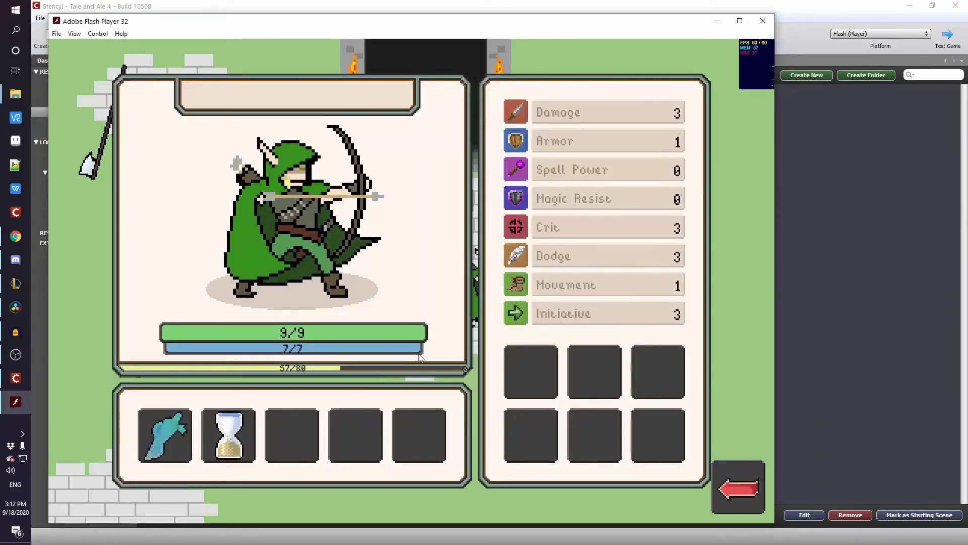
View the archer's stats, then move the dark knight into the cell beside the spearman
left_click(538, 379)
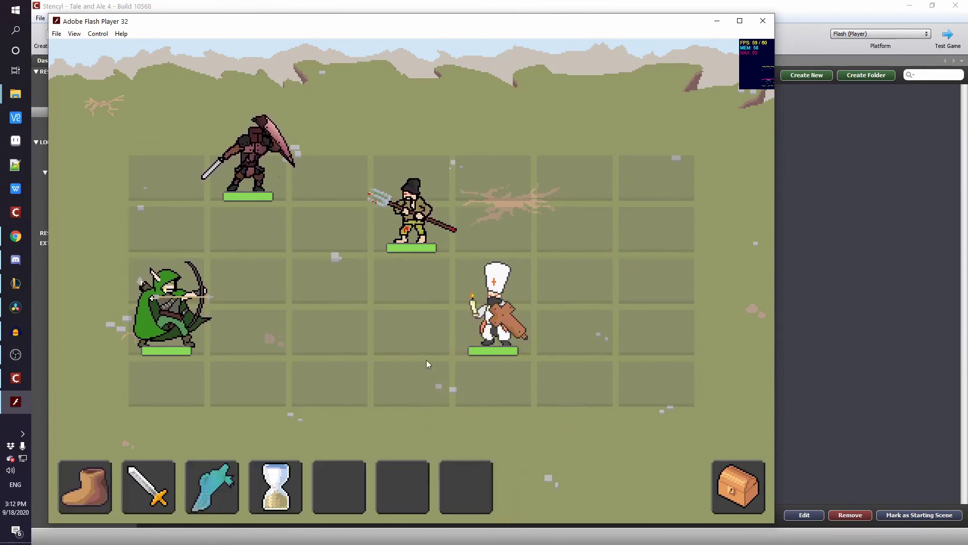
left_click(411, 177)
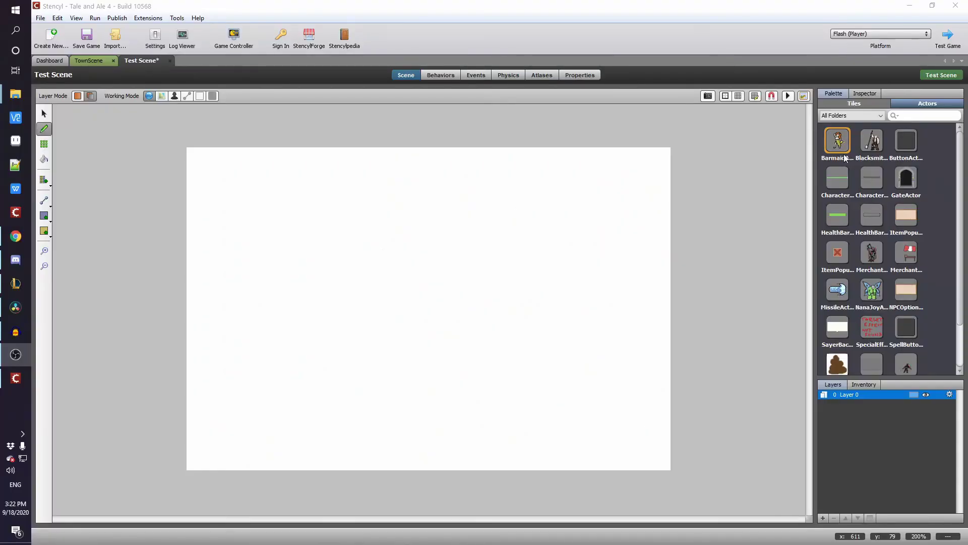
Add a When Creating event to BarmaidActor and search the palette for the animation block
left_click(836, 152)
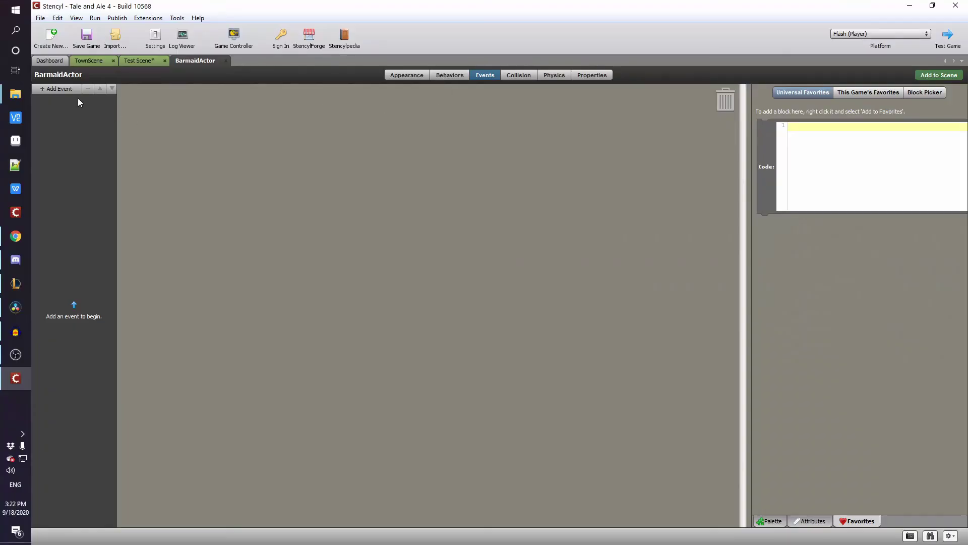
left_click(56, 89)
mouse_move(53, 102)
left_click(129, 120)
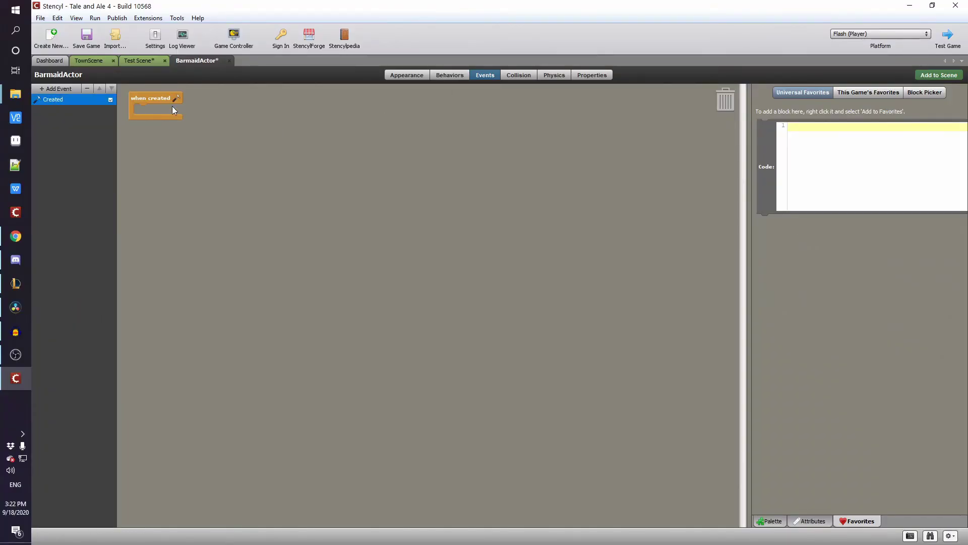
left_click(774, 521)
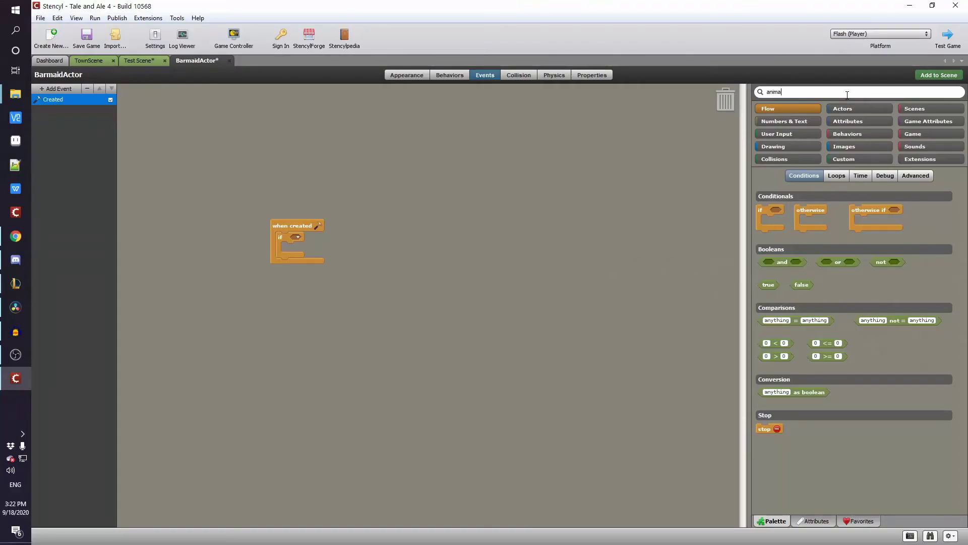
type("on")
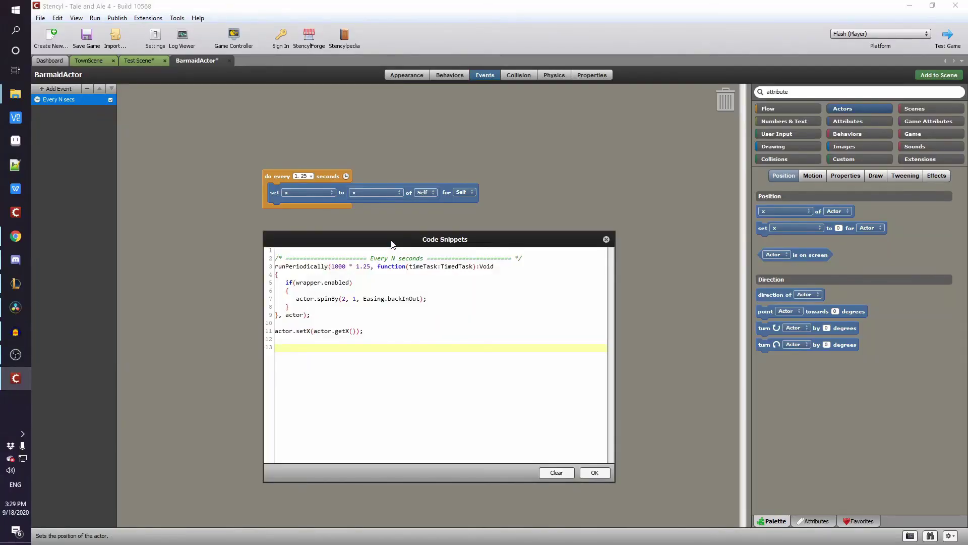
Paste actor.setX(actor.getX()); into a new code block in the 1.25-second event
left_click_drag(363, 330, 296, 332)
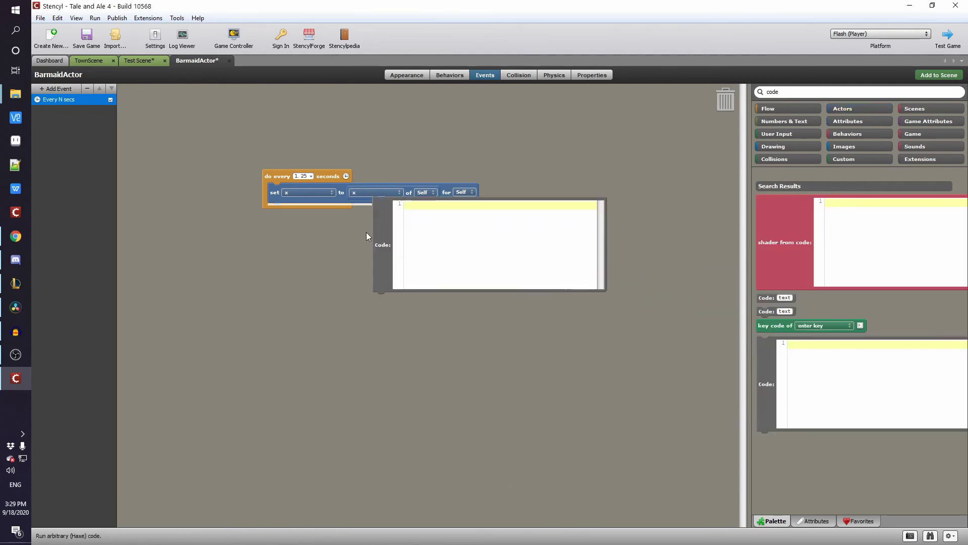
left_click_drag(381, 202, 500, 146)
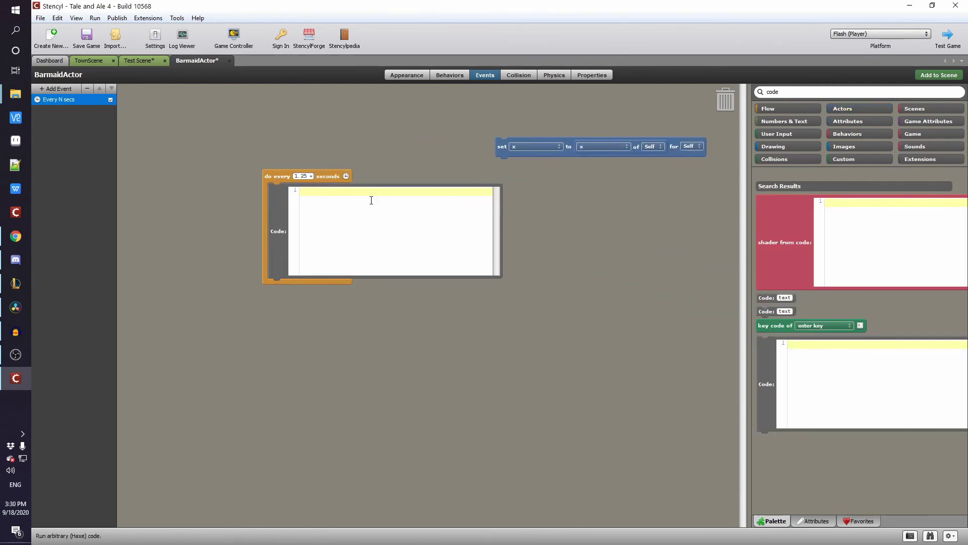
right_click(363, 190)
left_click(384, 248)
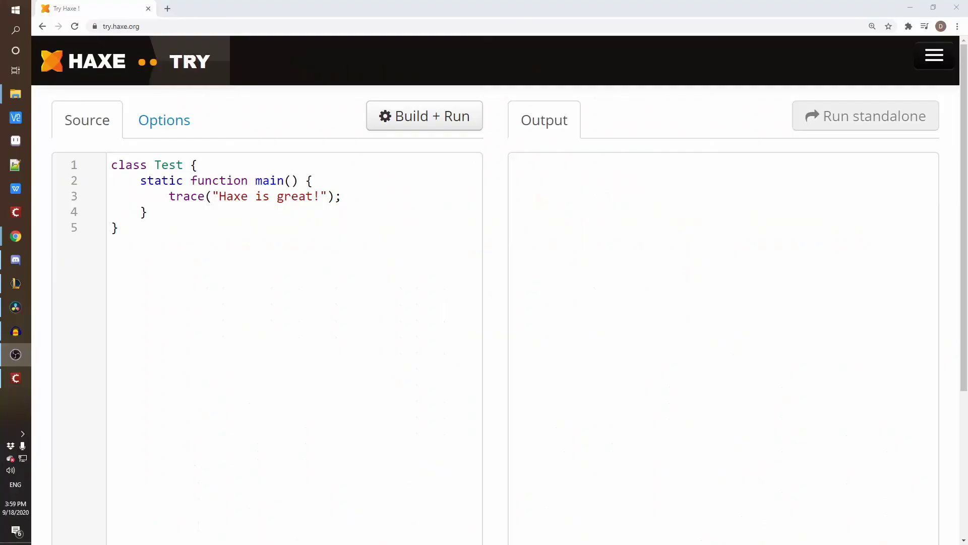
Build and run the sample Haxe program, then scroll the haxe.org home page
left_click(442, 115)
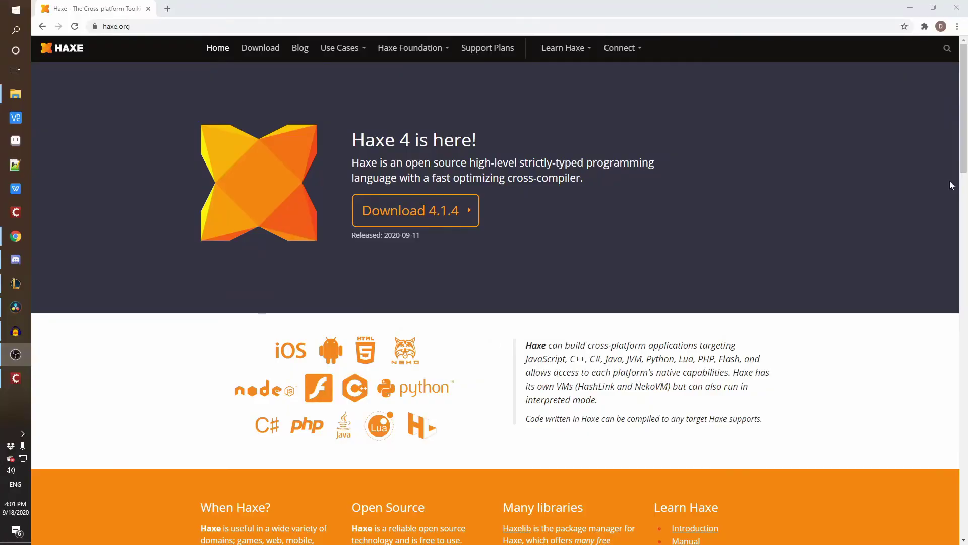
left_click_drag(963, 149, 966, 175)
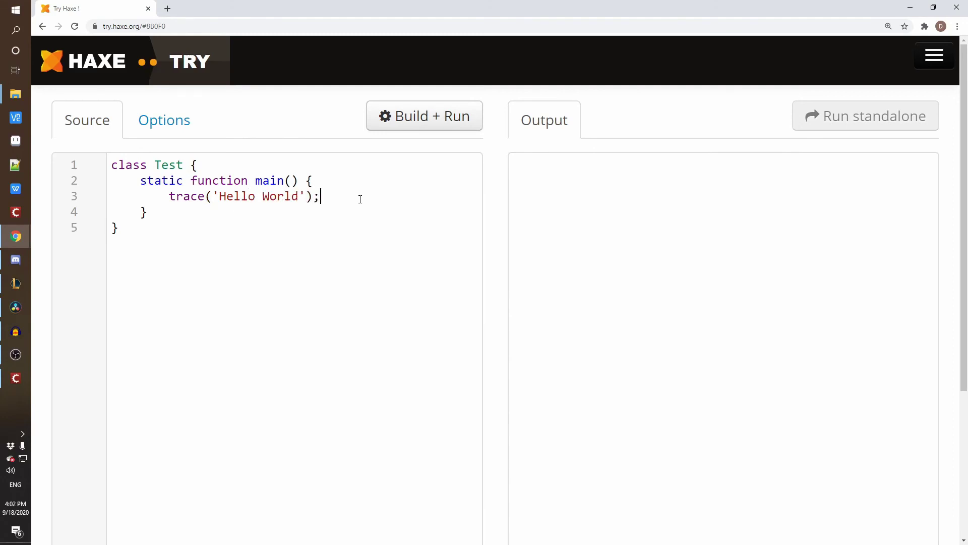
Build and run the Hello World program and view its console.log JavaScript
left_click(424, 120)
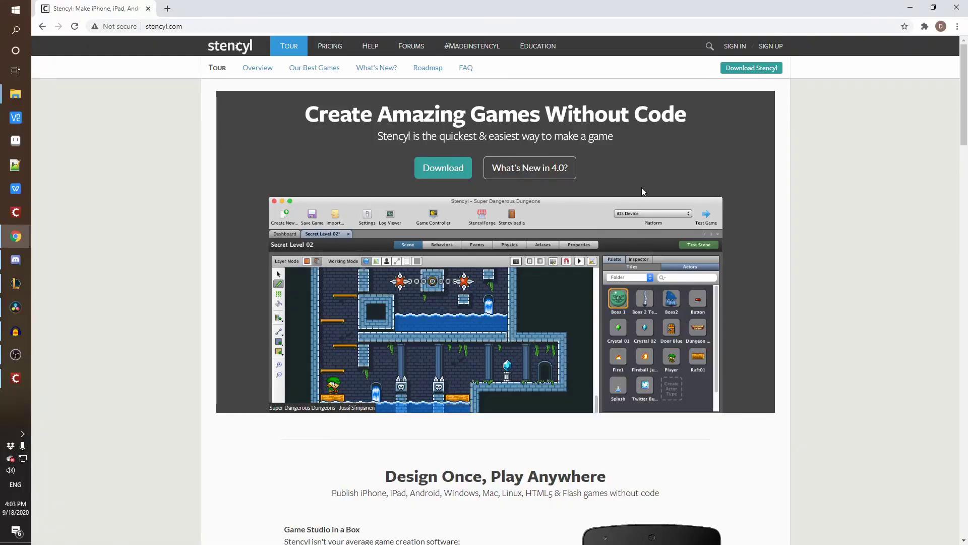
Scroll stencyl.com to the platform list, then go back to try.haxe.org
scroll(680, 222, "down", 6)
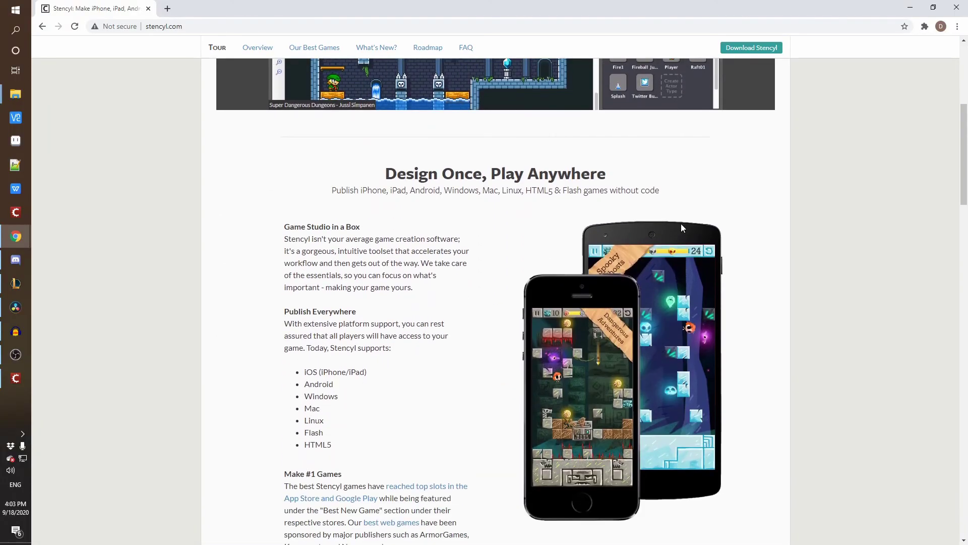
scroll(682, 228, "down", 1)
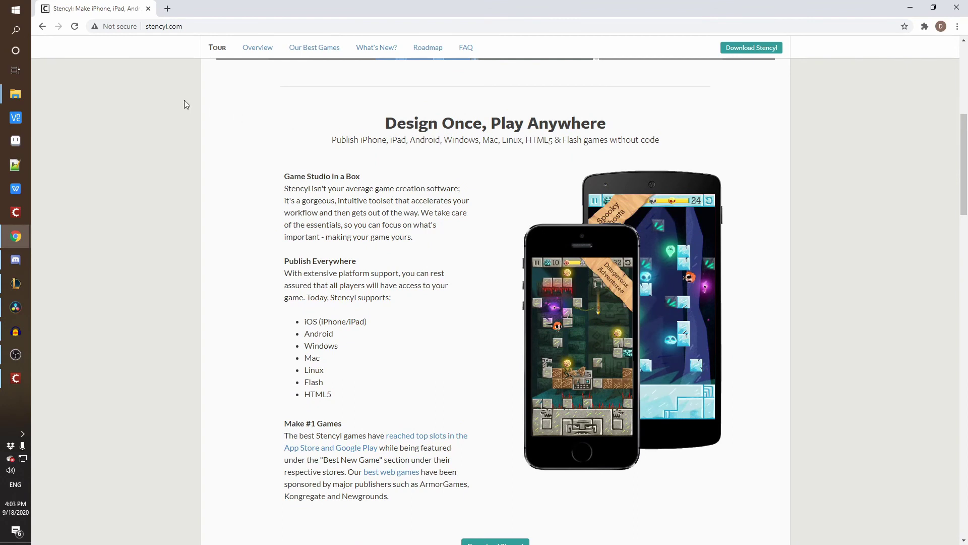
left_click(165, 29)
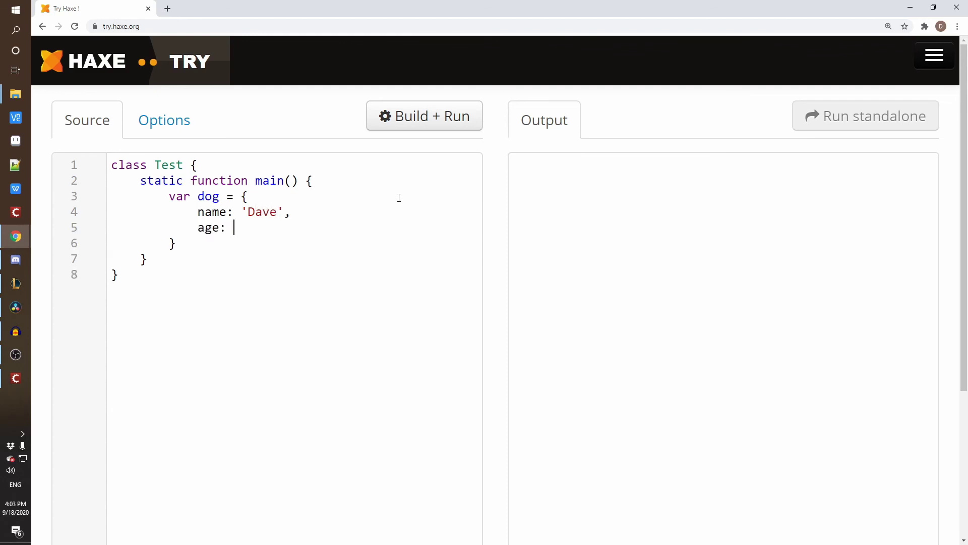
Build and run the code, then rewrite main to declare var name = "Dave";
left_click(423, 126)
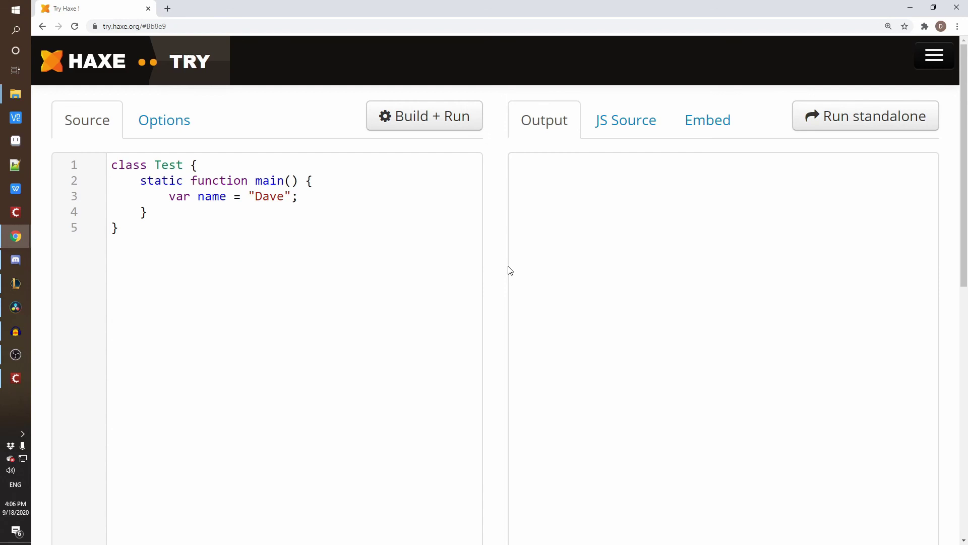
type(";;;;;;;;;;;;;;;;;;;;")
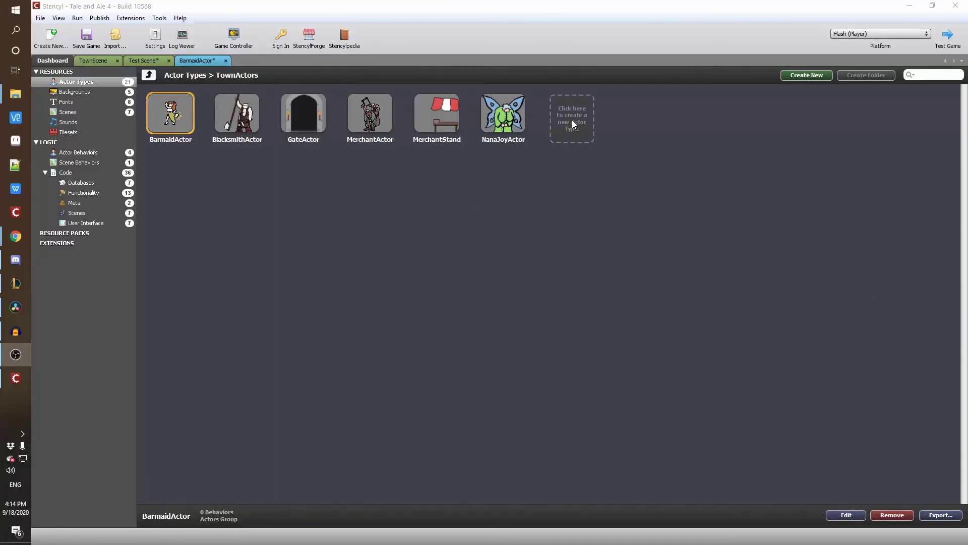
Create a new actor type named MyCustomActor and start its first animation
left_click(573, 121)
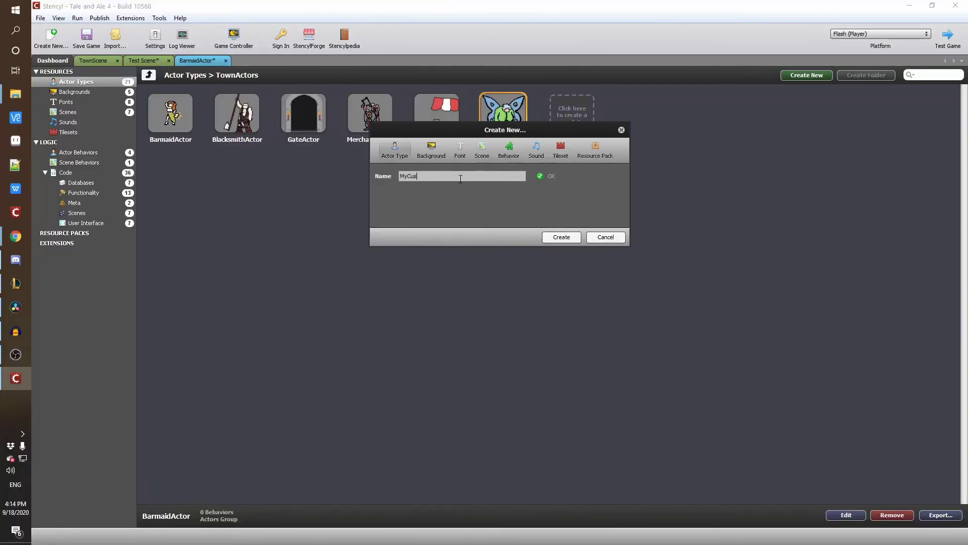
type("MyCustomActor")
key("Return")
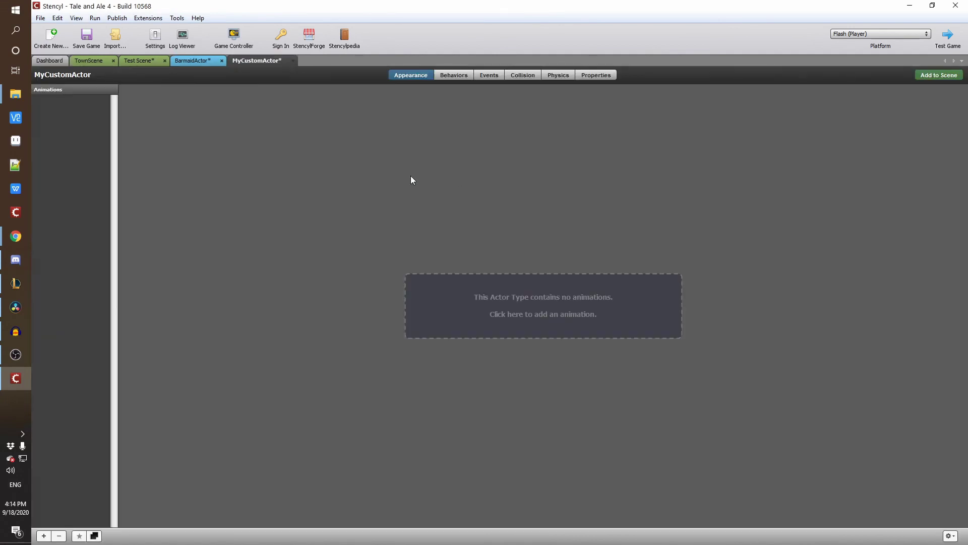
left_click(479, 302)
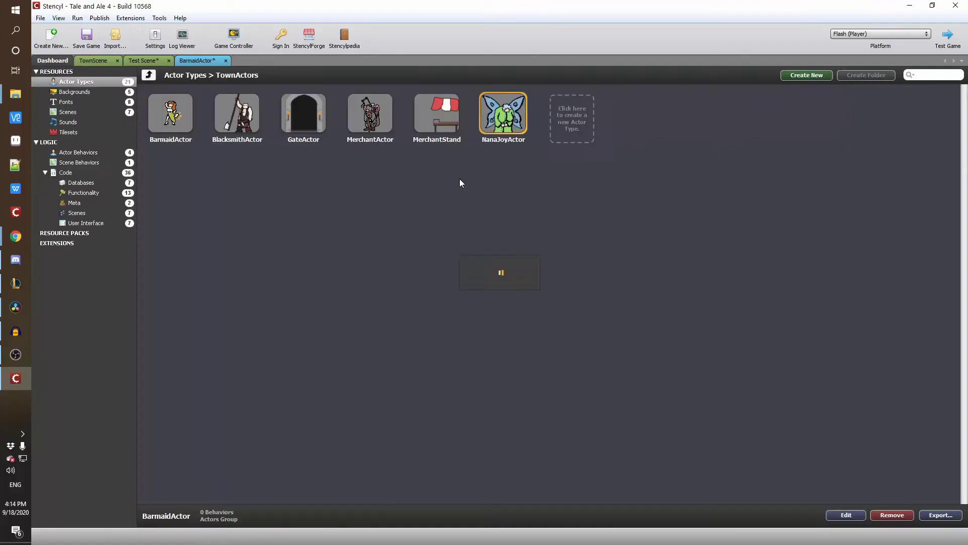
left_click(480, 302)
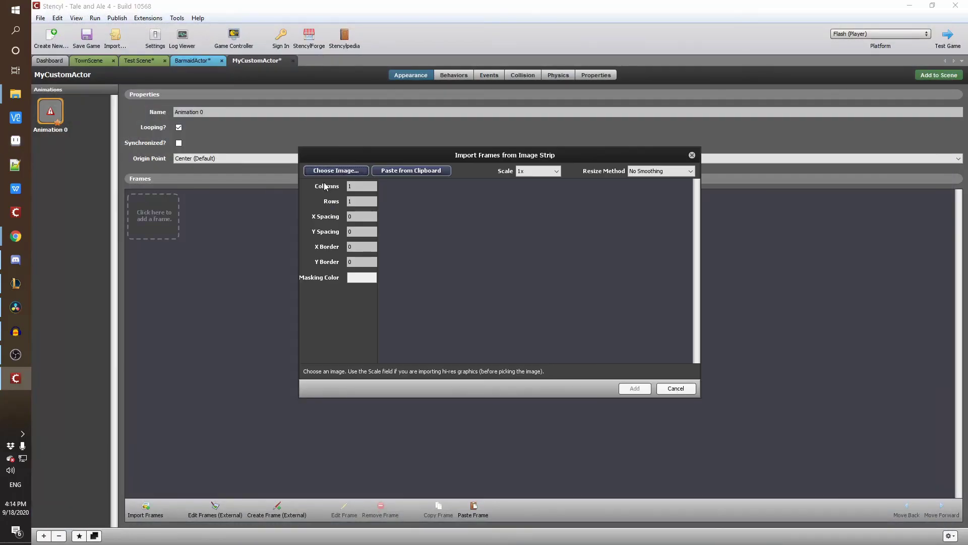
Import the Fire Ball and End Turn images as the animation's frames
left_click(335, 172)
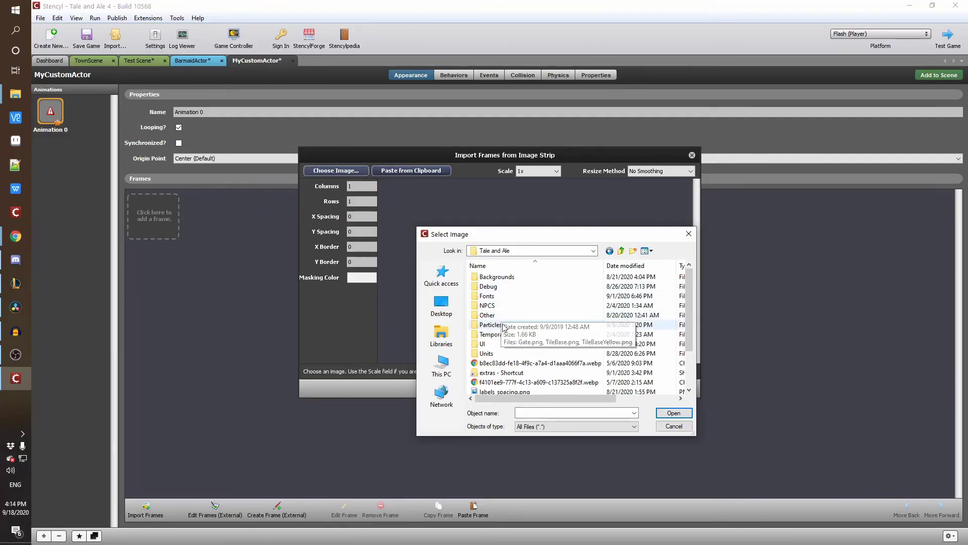
double_click(610, 312)
left_click(633, 388)
left_click(336, 171)
left_click(547, 303)
double_click(547, 303)
left_click(633, 388)
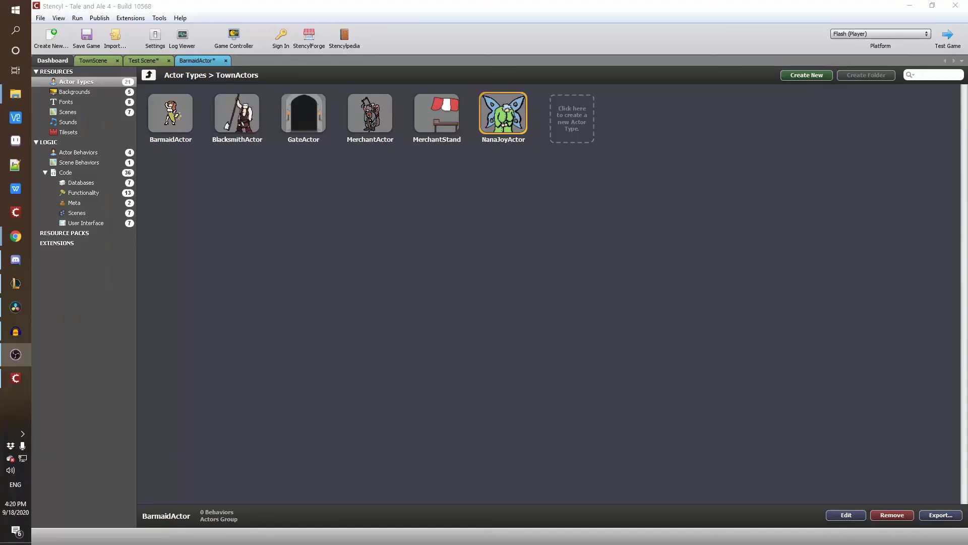
left_click(159, 18)
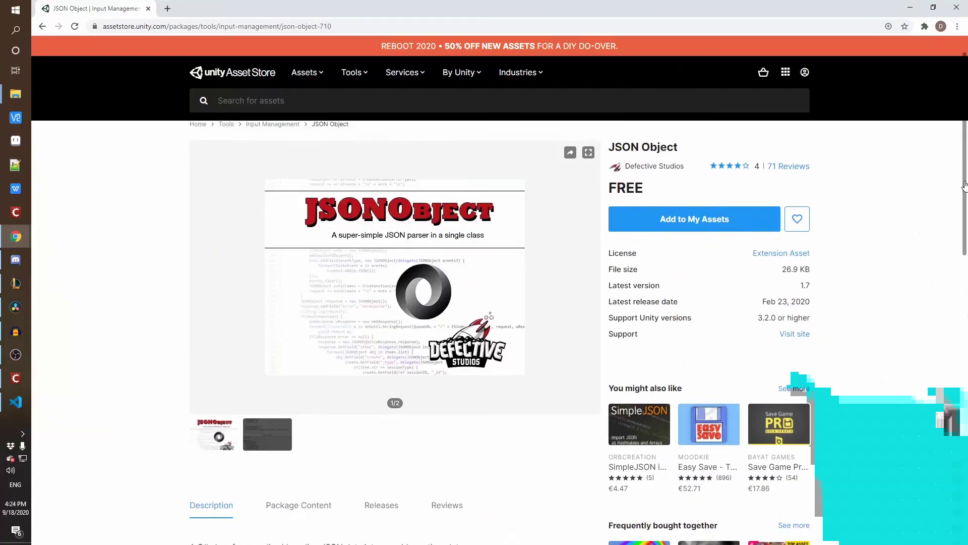
scroll(965, 254, "down", 3)
scroll(965, 253, "down", 5)
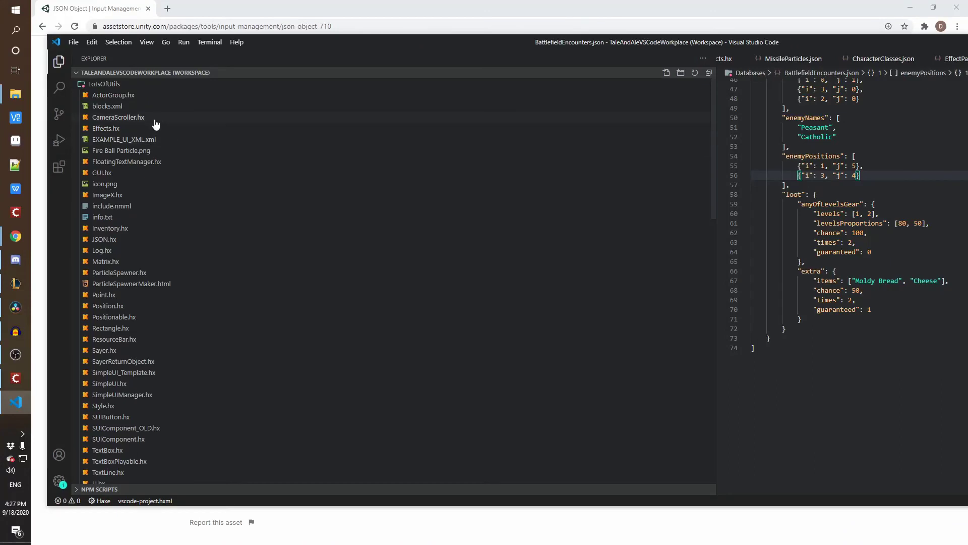
Read CameraScroller.hx and Matrix.hx from LotsOfUtils in a widened editor
left_click(155, 119)
left_click_drag(717, 134, 317, 147)
scroll(420, 182, "down", 4)
scroll(420, 183, "down", 4)
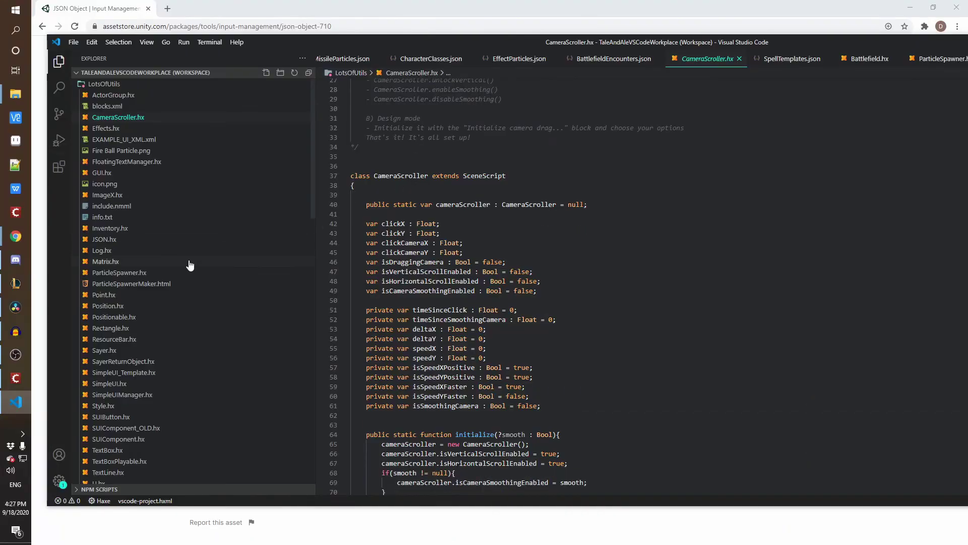
left_click(106, 261)
scroll(407, 265, "up", 3)
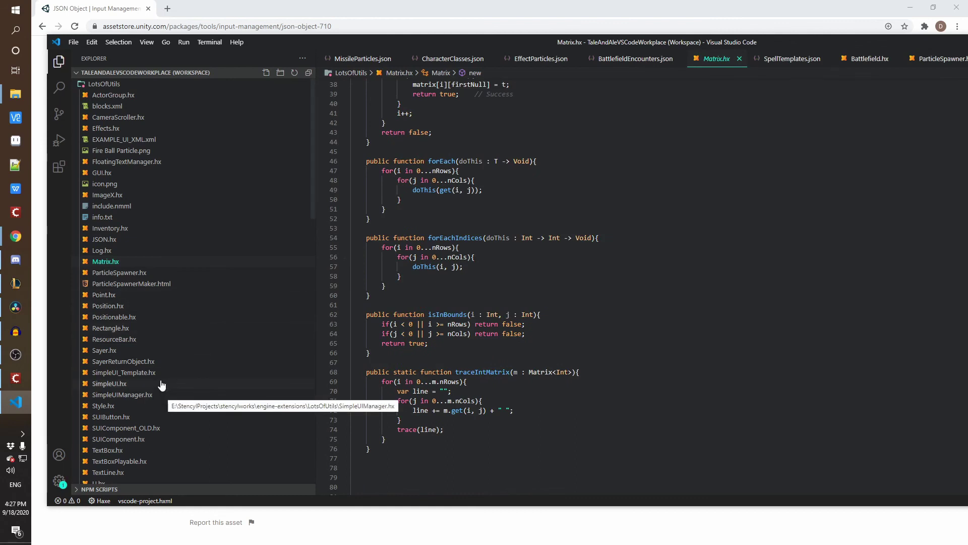
scroll(501, 401, "down", 5)
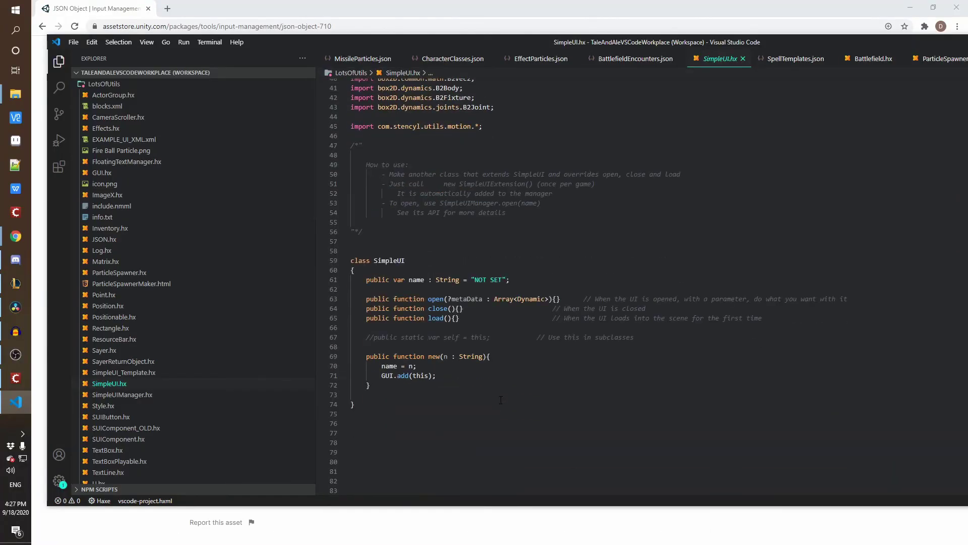
Scroll through SimpleUIManager.hx in VS Code, then align Unity's scene view with the Main Camera
left_click(174, 399)
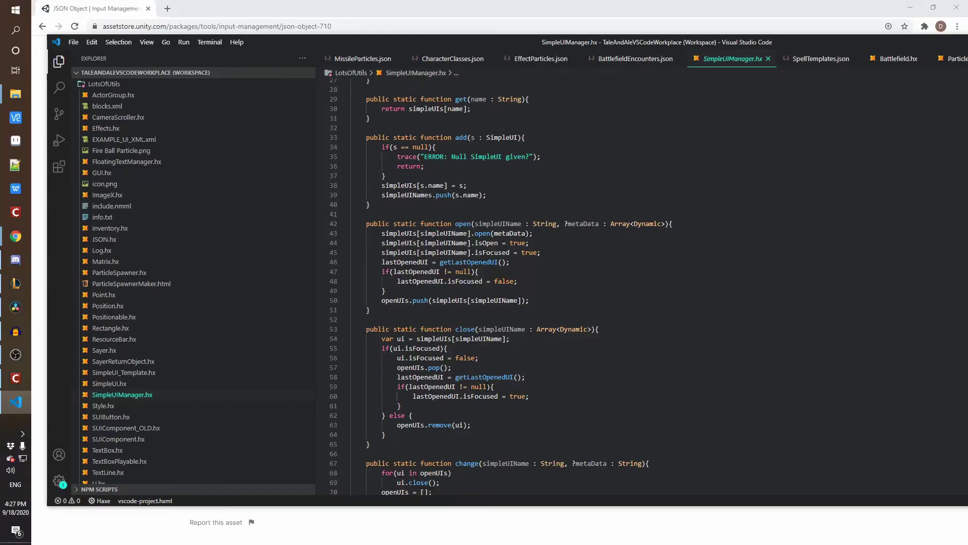
scroll(228, 406, "down", 3)
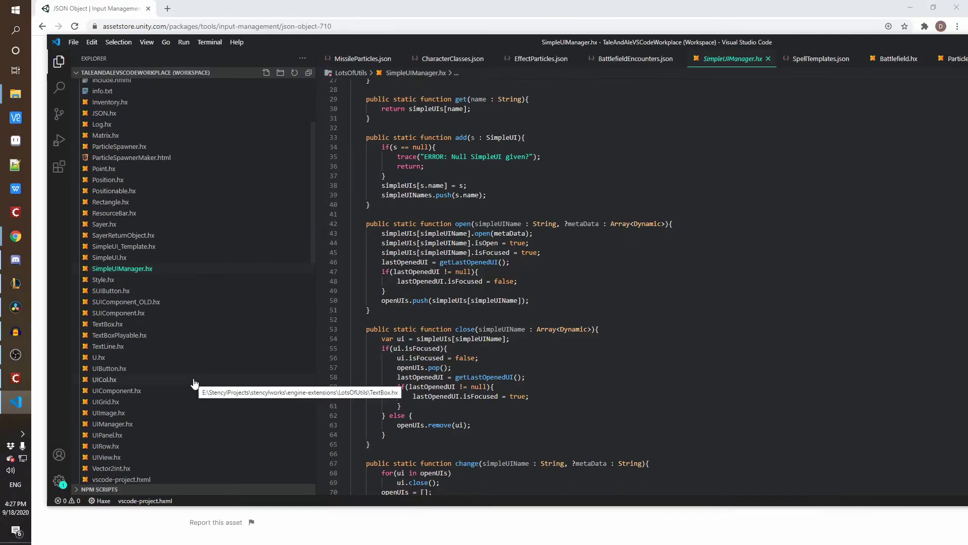
scroll(194, 385, "down", 2)
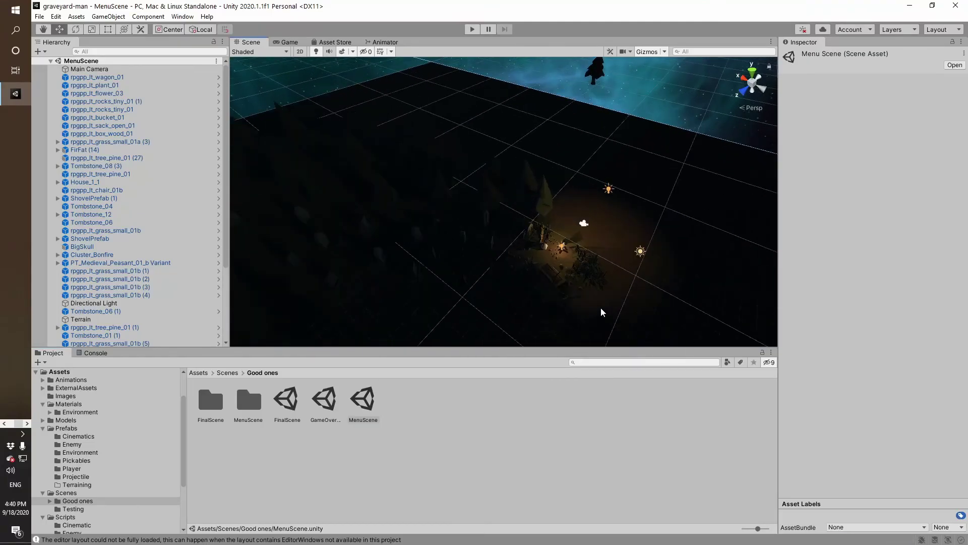
left_click(89, 68)
left_click(122, 17)
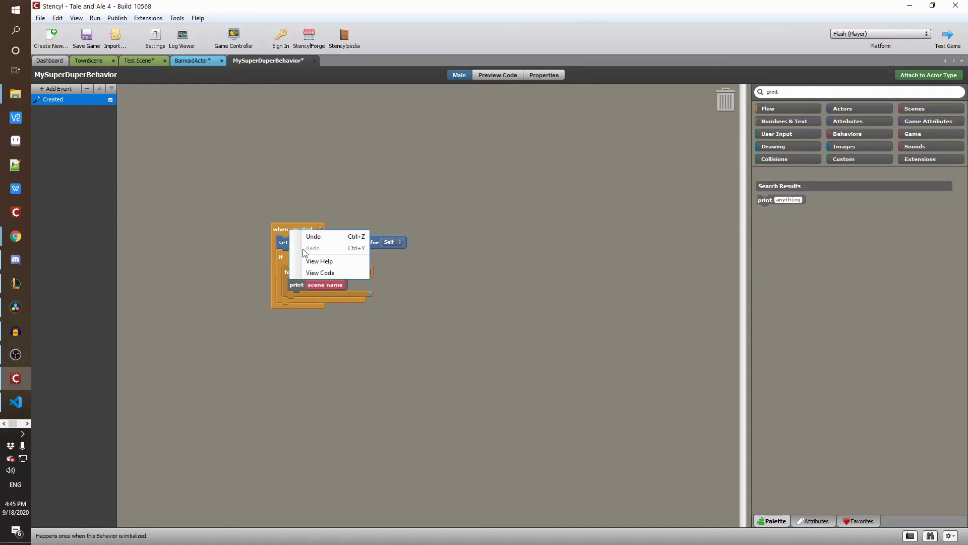
Show the Preview Code tab with MySuperDuperBehavior's generated Haxe code
left_click(500, 77)
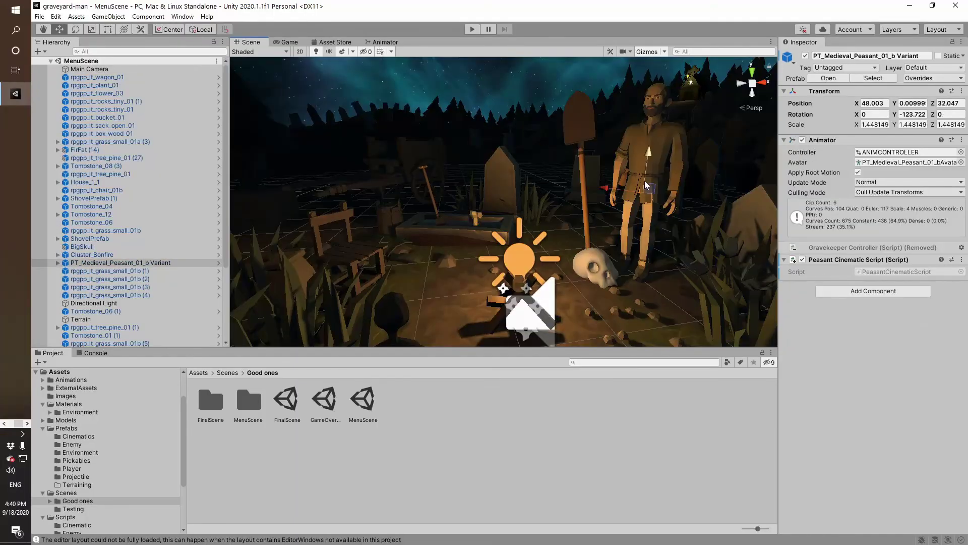
Orbit the Scene view out to see the peasant from higher up
left_click_drag(613, 161, 557, 271, "alt")
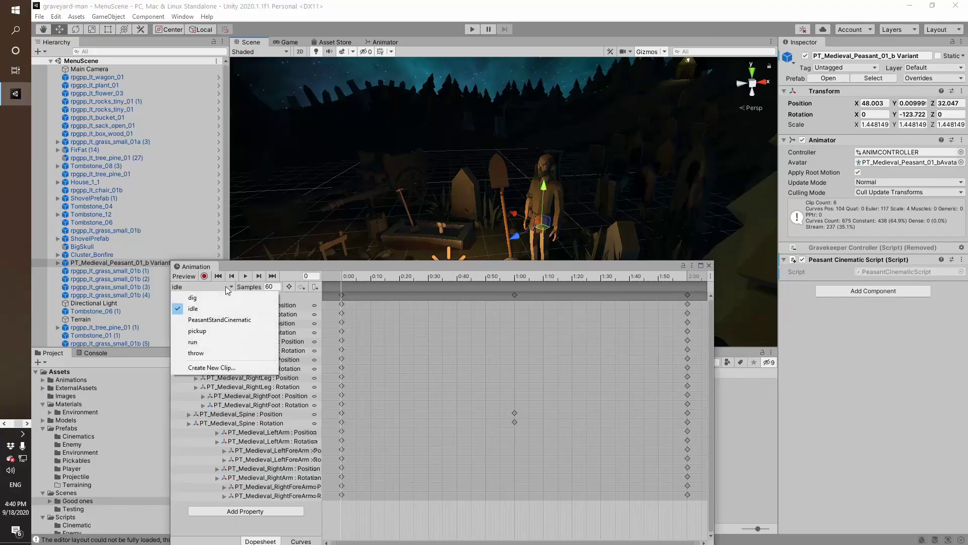
Switch the timeline to PeasantStandCinematic, lower the Animation panel, and zoom and pan the Scene view onto the peasant
left_click(235, 321)
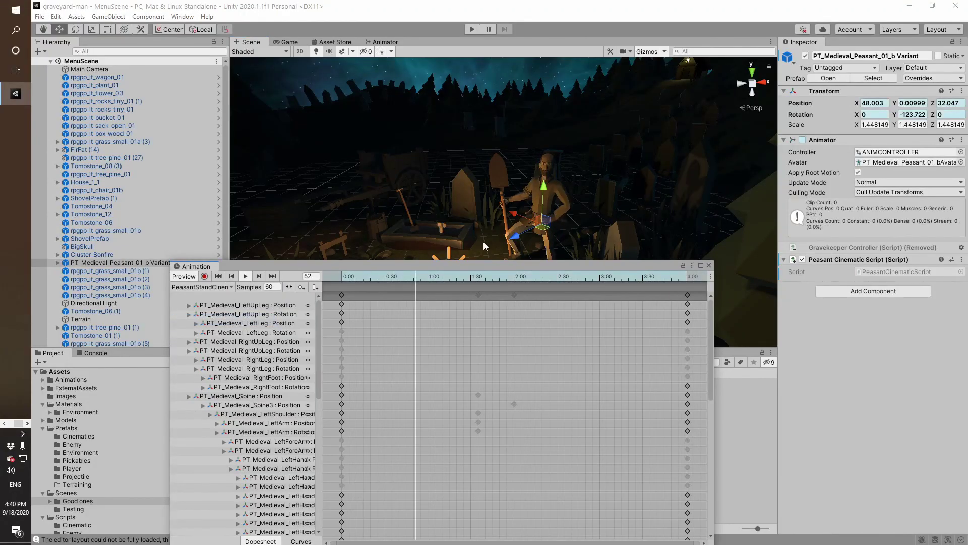
left_click_drag(454, 266, 449, 334)
scroll(596, 298, "up", 5)
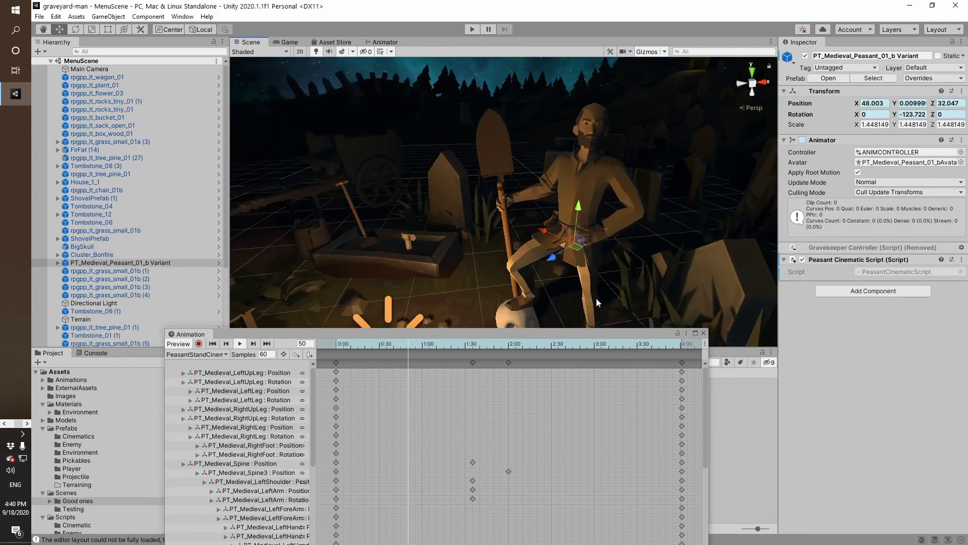
scroll(596, 298, "up", 3)
middle_click_drag(399, 262, 521, 264)
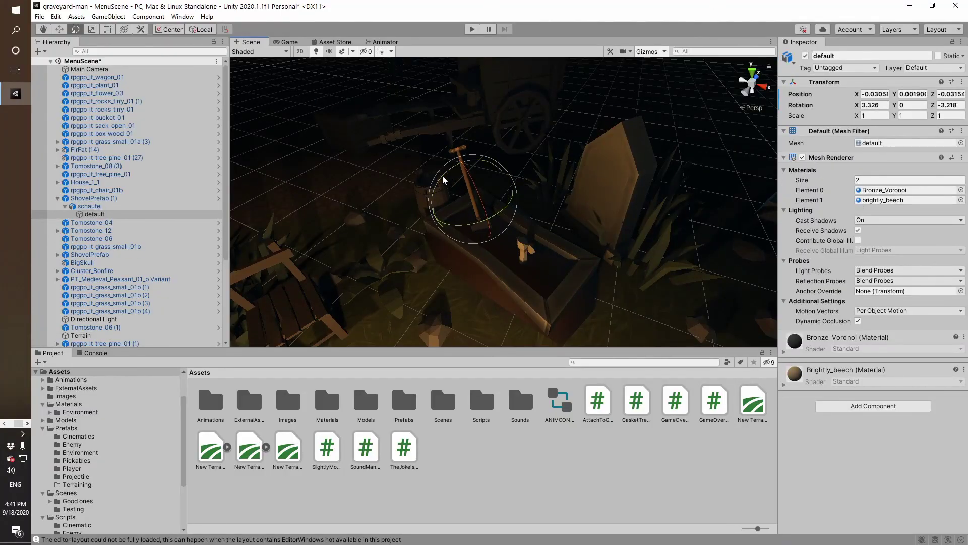
Select the Terrain, enter Play mode, and start a round from the DIG menu
left_click(512, 216)
left_click(472, 30)
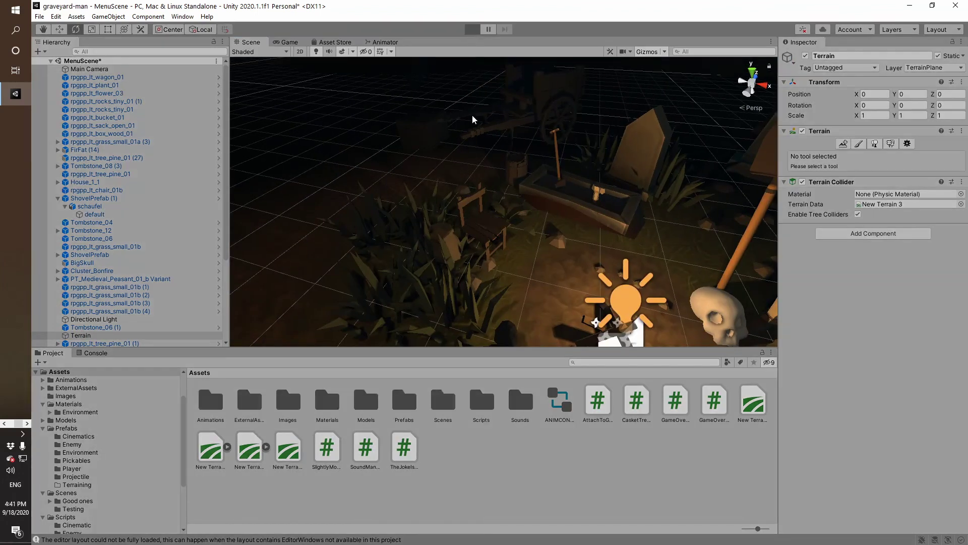
left_click(527, 78)
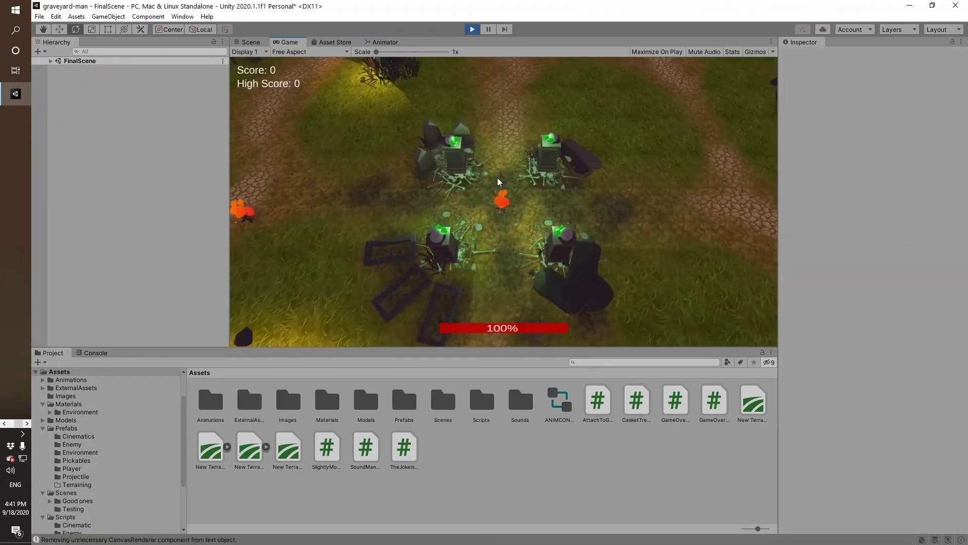